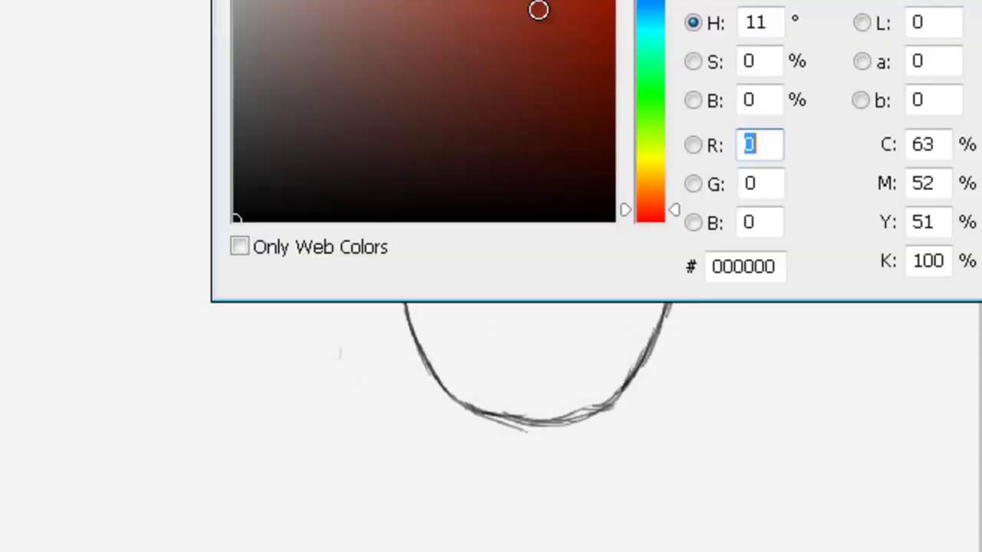
# Fill most of the sketched apple, stem included, with flat yellow-gold paint.
pyautogui.moveTo(456, 373)
pyautogui.mouseDown()
pyautogui.moveTo(483, 154)
pyautogui.moveTo(603, 355)
pyautogui.moveTo(679, 309)
pyautogui.moveTo(603, 143)
pyautogui.moveTo(517, 148)
pyautogui.moveTo(530, 143)
pyautogui.moveTo(528, 88)
pyautogui.mouseUp()
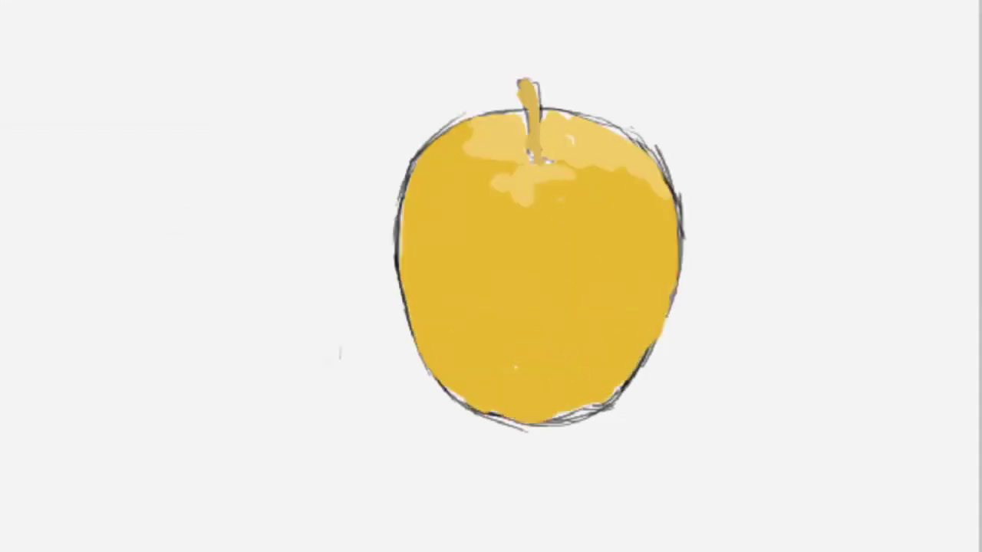
# Brush a light highlight over the upper apple, then repaint it with orange patches.
pyautogui.moveTo(514, 181); pyautogui.dragTo(622, 176)
pyautogui.moveTo(571, 274)
pyautogui.mouseDown()
pyautogui.moveTo(529, 208)
pyautogui.moveTo(592, 297)
pyautogui.moveTo(616, 213)
pyautogui.mouseUp()
pyautogui.moveTo(551, 372)
pyautogui.mouseDown()
pyautogui.moveTo(513, 307)
pyautogui.moveTo(416, 257)
pyautogui.moveTo(565, 404)
pyautogui.moveTo(460, 245)
pyautogui.mouseUp()
pyautogui.moveTo(565, 162); pyautogui.dragTo(521, 208)
pyautogui.moveTo(473, 278)
pyautogui.mouseDown()
pyautogui.moveTo(500, 360)
pyautogui.moveTo(587, 382)
pyautogui.moveTo(469, 250)
pyautogui.mouseUp()
# With a smaller brush, paint dark orange strokes down the left side and through the middle.
pyautogui.click(342, 20)
pyautogui.click(90, 93)
pyautogui.moveTo(460, 169); pyautogui.dragTo(453, 399)
pyautogui.moveTo(482, 315)
pyautogui.mouseDown()
pyautogui.moveTo(496, 199)
pyautogui.moveTo(476, 307)
pyautogui.mouseUp()
pyautogui.moveTo(415, 253); pyautogui.dragTo(430, 269)
pyautogui.press('Return')
pyautogui.moveTo(460, 153)
pyautogui.mouseDown()
pyautogui.moveTo(461, 202)
pyautogui.moveTo(416, 346)
pyautogui.moveTo(538, 407)
pyautogui.mouseUp()
pyautogui.moveTo(560, 231)
pyautogui.mouseDown()
pyautogui.moveTo(543, 308)
pyautogui.moveTo(561, 169)
pyautogui.moveTo(568, 256)
pyautogui.moveTo(667, 384)
pyautogui.mouseUp()
# Paint darker red and orange-brown strokes down the apple's left side and middle.
pyautogui.press('Return')
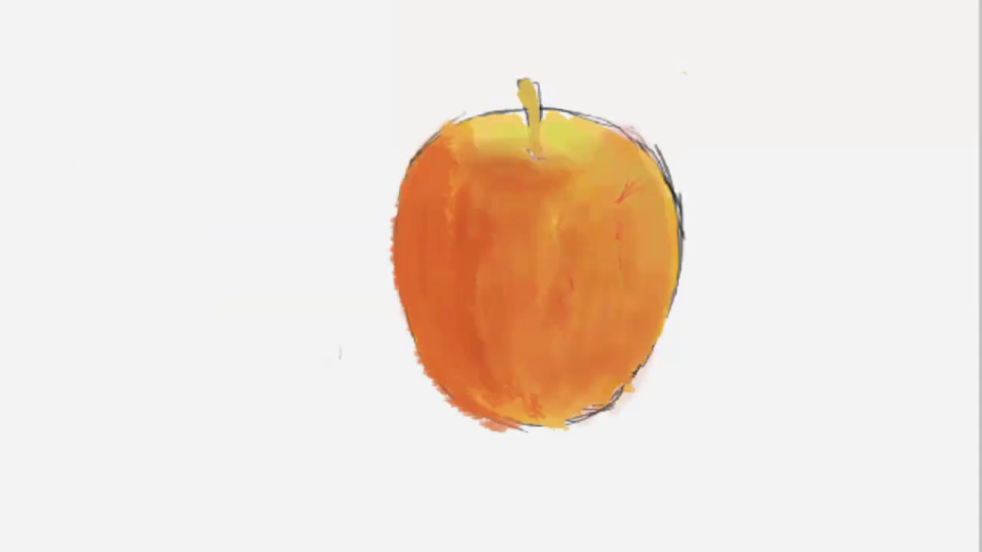
pyautogui.moveTo(419, 157); pyautogui.dragTo(476, 401)
pyautogui.press('Return')
pyautogui.moveTo(449, 153); pyautogui.dragTo(486, 416)
pyautogui.moveTo(499, 169); pyautogui.dragTo(522, 430)
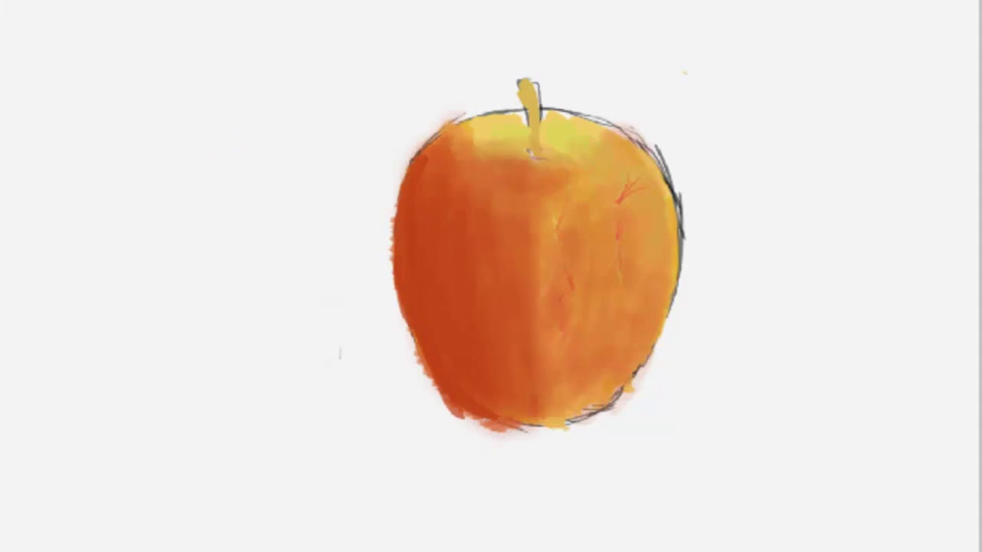
pyautogui.moveTo(445, 138); pyautogui.dragTo(496, 366)
pyautogui.moveTo(414, 161); pyautogui.dragTo(499, 188)
# Hatch fresh orange strokes over the apple's centre, right side and right edge.
pyautogui.press('Return')
pyautogui.moveTo(568, 131)
pyautogui.mouseDown()
pyautogui.moveTo(598, 222)
pyautogui.moveTo(591, 387)
pyautogui.mouseUp()
pyautogui.press('Return')
pyautogui.moveTo(583, 142)
pyautogui.mouseDown()
pyautogui.moveTo(570, 345)
pyautogui.moveTo(637, 265)
pyautogui.mouseUp()
pyautogui.moveTo(645, 192); pyautogui.dragTo(661, 233)
pyautogui.press('Return')
pyautogui.moveTo(658, 269); pyautogui.dragTo(629, 368)
pyautogui.press('Return')
# Shade the left side dark brown, smooth its edge, and brush a grey shadow beneath.
pyautogui.moveTo(410, 254); pyautogui.dragTo(453, 407)
pyautogui.moveTo(430, 139)
pyautogui.mouseDown()
pyautogui.moveTo(416, 208)
pyautogui.moveTo(460, 415)
pyautogui.mouseUp()
pyautogui.moveTo(445, 176); pyautogui.dragTo(491, 399)
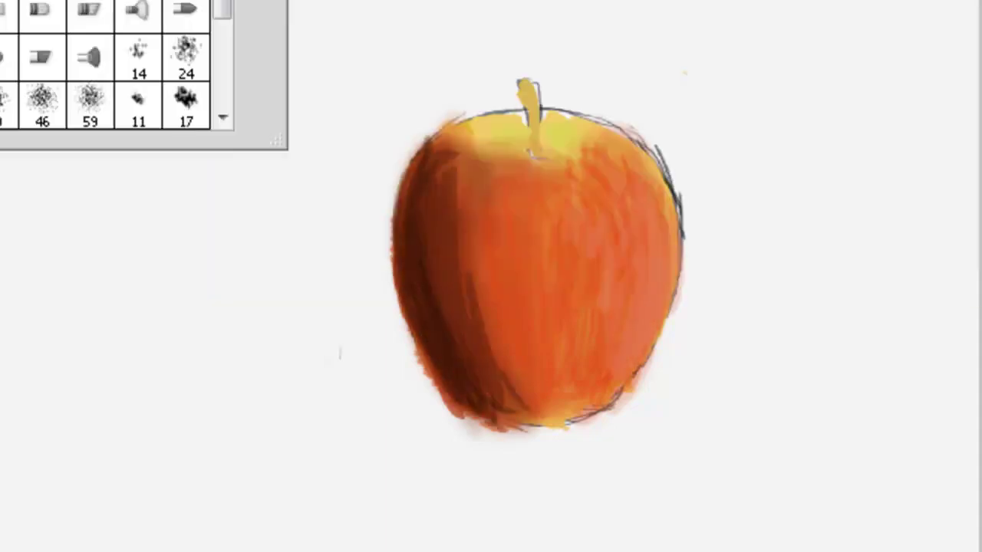
pyautogui.moveTo(460, 138); pyautogui.dragTo(530, 392)
pyautogui.moveTo(430, 130)
pyautogui.mouseDown()
pyautogui.moveTo(451, 324)
pyautogui.moveTo(401, 358)
pyautogui.moveTo(430, 403)
pyautogui.mouseUp()
pyautogui.moveTo(387, 307)
pyautogui.mouseDown()
pyautogui.moveTo(437, 402)
pyautogui.moveTo(537, 437)
pyautogui.mouseUp()
pyautogui.moveTo(415, 228)
pyautogui.mouseDown()
pyautogui.moveTo(402, 168)
pyautogui.moveTo(438, 396)
pyautogui.mouseUp()
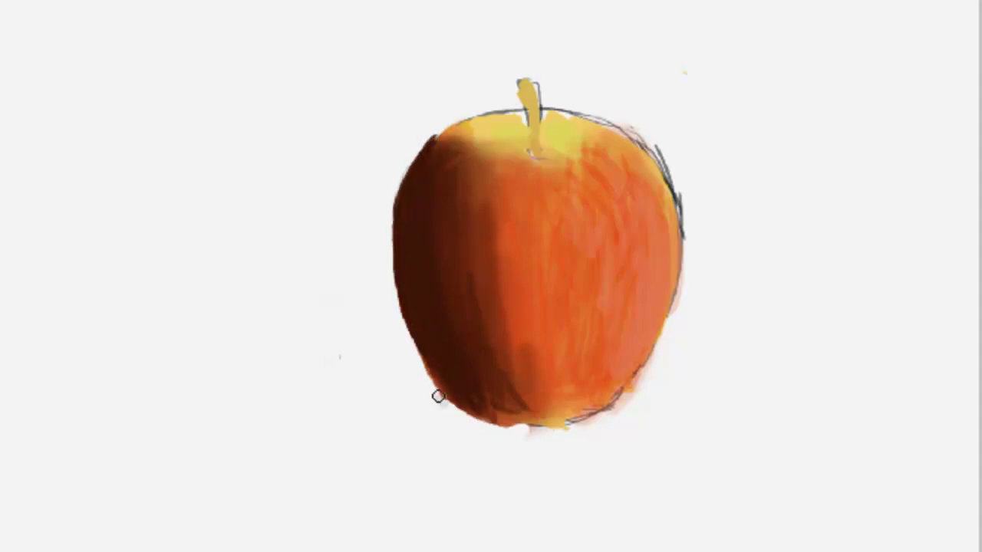
pyautogui.moveTo(507, 284); pyautogui.dragTo(530, 256)
pyautogui.moveTo(445, 192); pyautogui.dragTo(568, 449)
pyautogui.moveTo(529, 150)
pyautogui.mouseDown()
pyautogui.moveTo(642, 208)
pyautogui.moveTo(620, 384)
pyautogui.mouseUp()
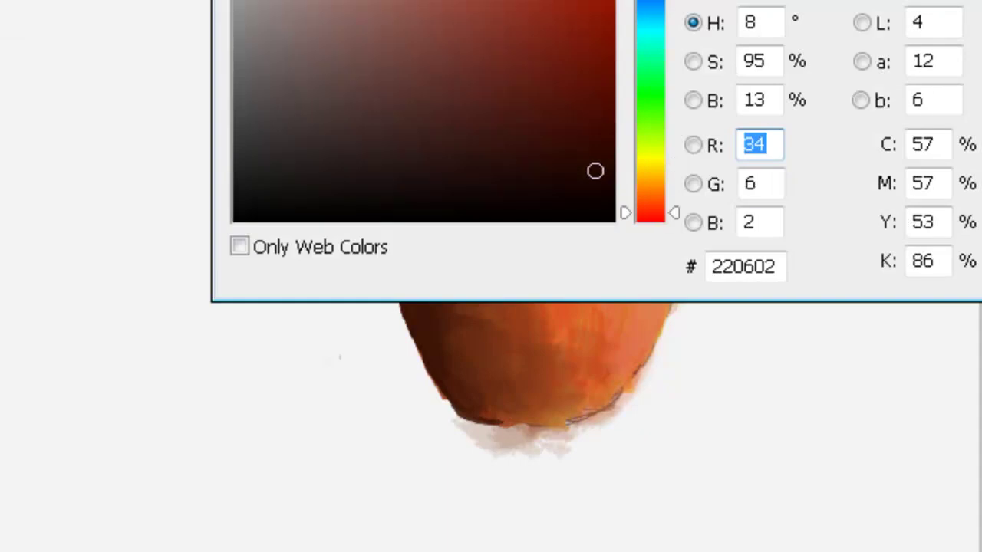
# Darken the apple's bottom and lower left, and dab a light highlight on the upper right.
pyautogui.moveTo(614, 418); pyautogui.dragTo(518, 430)
pyautogui.moveTo(584, 407)
pyautogui.mouseDown()
pyautogui.moveTo(476, 442)
pyautogui.moveTo(459, 418)
pyautogui.moveTo(504, 392)
pyautogui.moveTo(491, 330)
pyautogui.mouseUp()
pyautogui.moveTo(499, 376); pyautogui.dragTo(544, 438)
pyautogui.moveTo(491, 399); pyautogui.dragTo(461, 292)
pyautogui.moveTo(621, 200); pyautogui.dragTo(634, 418)
pyautogui.moveTo(614, 223); pyautogui.dragTo(576, 218)
pyautogui.moveTo(484, 443)
pyautogui.mouseDown()
pyautogui.moveTo(552, 426)
pyautogui.moveTo(491, 435)
pyautogui.mouseUp()
# Run a dark-orange line down the left edge and a pinkish-orange stroke down the right.
pyautogui.moveTo(394, 241); pyautogui.dragTo(453, 399)
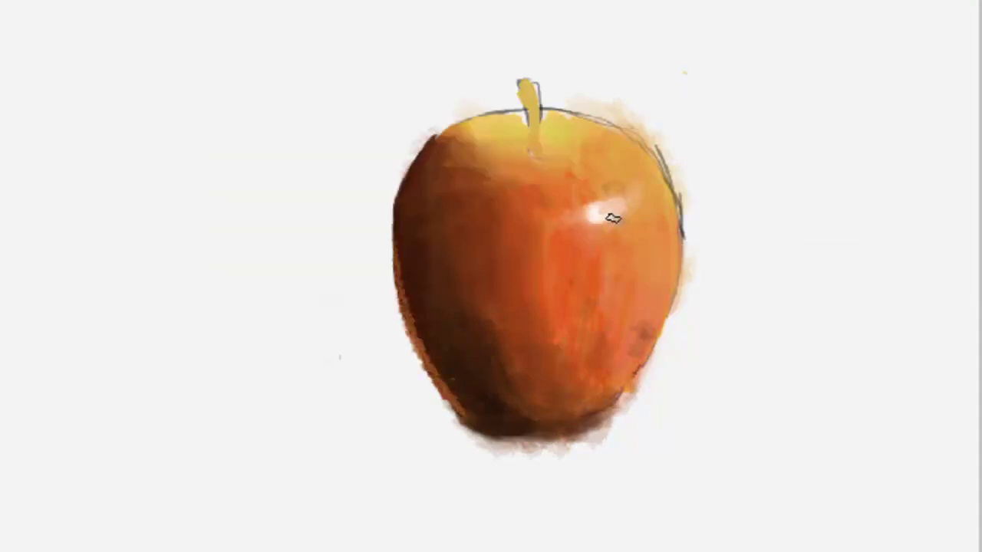
pyautogui.moveTo(656, 158)
pyautogui.mouseDown()
pyautogui.moveTo(680, 259)
pyautogui.moveTo(637, 407)
pyautogui.mouseUp()
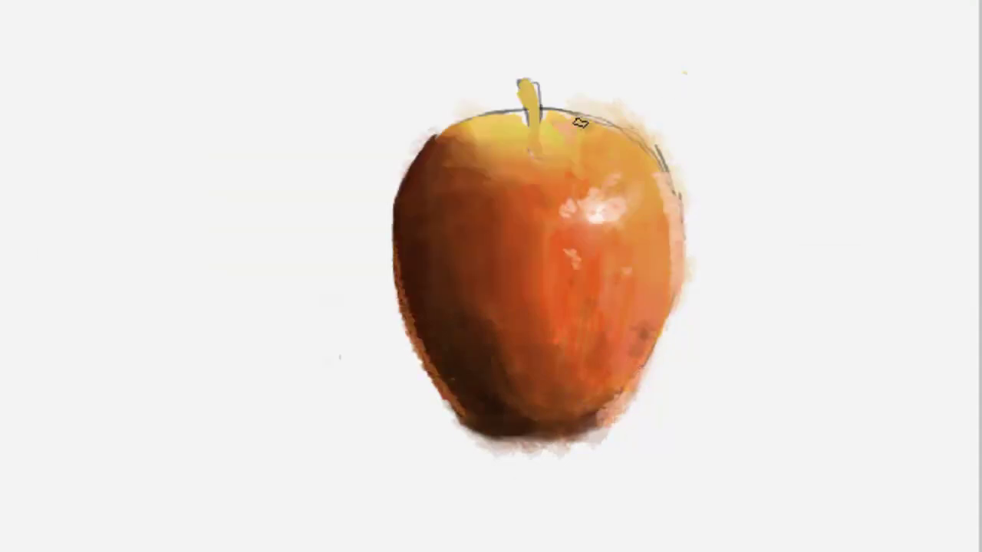
pyautogui.moveTo(460, 410)
pyautogui.mouseDown()
pyautogui.moveTo(433, 138)
pyautogui.moveTo(463, 114)
pyautogui.mouseUp()
# Repaint the stem darker golden-brown and add strokes around it and along the right edge.
pyautogui.moveTo(523, 93); pyautogui.dragTo(532, 142)
pyautogui.moveTo(531, 89); pyautogui.dragTo(625, 175)
pyautogui.moveTo(669, 188); pyautogui.dragTo(614, 429)
pyautogui.moveTo(637, 384); pyautogui.dragTo(591, 441)
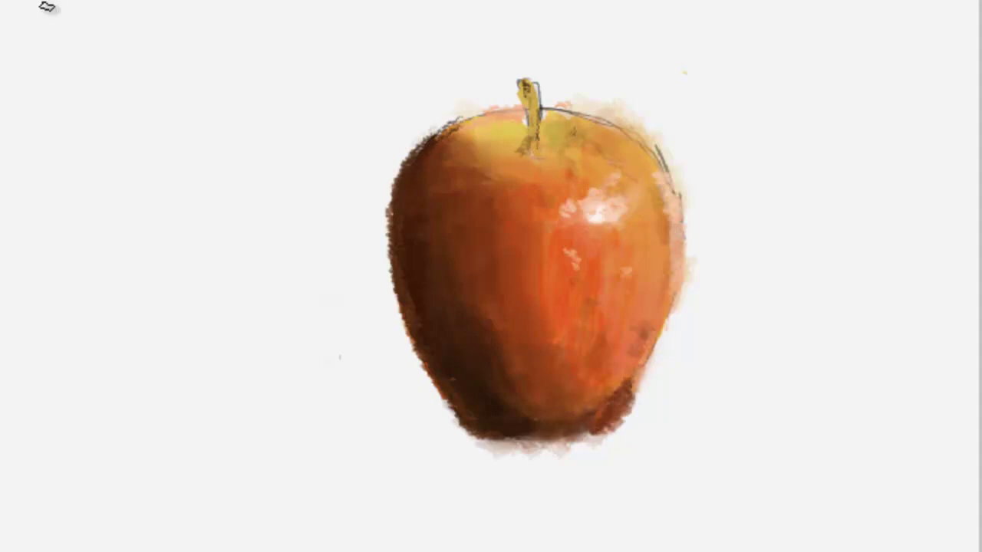
# Add pale pink strokes at the lower right and whitish strokes along the bottom edge.
pyautogui.moveTo(637, 380); pyautogui.dragTo(591, 441)
pyautogui.moveTo(640, 406); pyautogui.dragTo(613, 434)
pyautogui.moveTo(703, 175); pyautogui.dragTo(703, 208)
pyautogui.moveTo(488, 453); pyautogui.dragTo(646, 447)
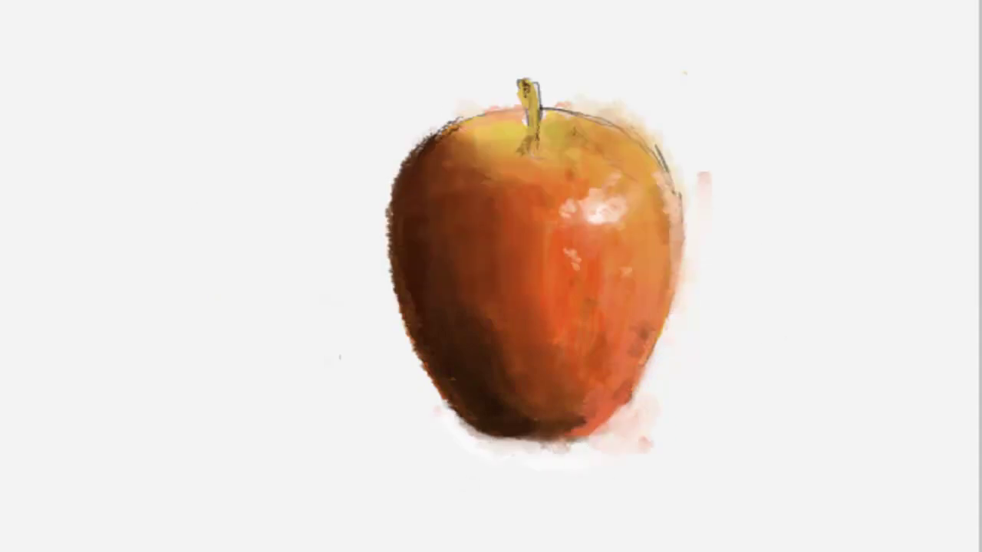
# Cover the yellow right of the stem with orange and darken the stem's base.
pyautogui.moveTo(546, 127)
pyautogui.mouseDown()
pyautogui.moveTo(572, 157)
pyautogui.moveTo(586, 155)
pyautogui.mouseUp()
pyautogui.moveTo(522, 129); pyautogui.dragTo(529, 160)
pyautogui.moveTo(567, 127); pyautogui.dragTo(526, 156)
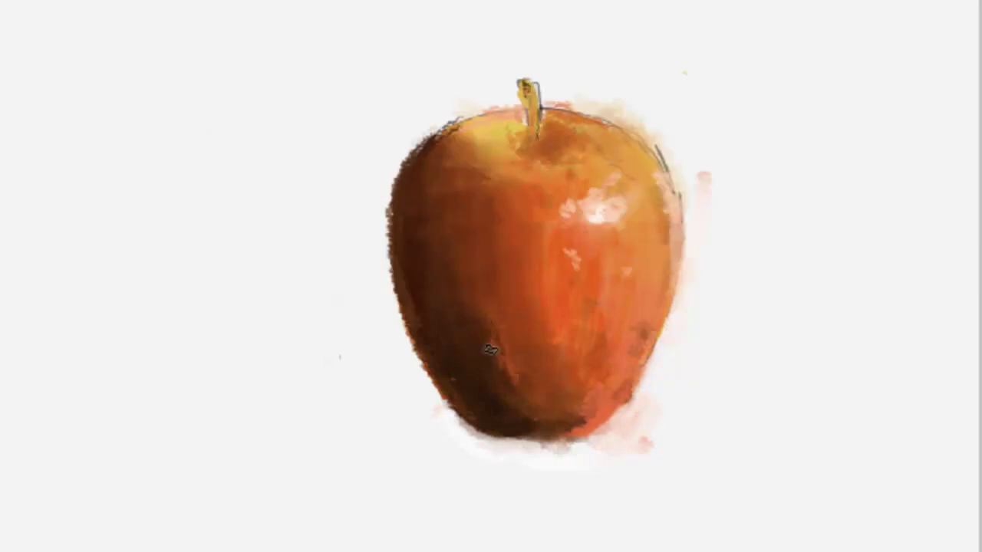
# Blend the dark-to-orange transition across the apple's mid-body.
pyautogui.moveTo(490, 349); pyautogui.dragTo(522, 303)
pyautogui.moveTo(489, 355); pyautogui.dragTo(530, 296)
pyautogui.moveTo(549, 352); pyautogui.dragTo(552, 280)
pyautogui.moveTo(546, 395)
pyautogui.mouseDown()
pyautogui.moveTo(525, 276)
pyautogui.moveTo(576, 402)
pyautogui.mouseUp()
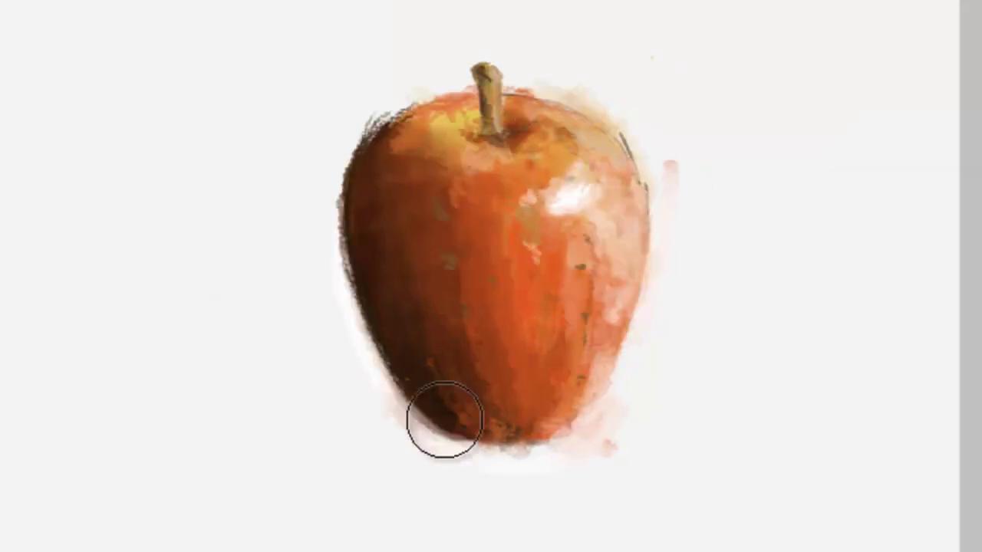
# Soften a grey cast shadow at the lower left, lighten the top rim, and brush the background white.
pyautogui.moveTo(407, 382)
pyautogui.mouseDown()
pyautogui.moveTo(305, 368)
pyautogui.moveTo(408, 399)
pyautogui.moveTo(368, 412)
pyautogui.moveTo(403, 437)
pyautogui.moveTo(325, 322)
pyautogui.moveTo(436, 450)
pyautogui.moveTo(361, 366)
pyautogui.mouseUp()
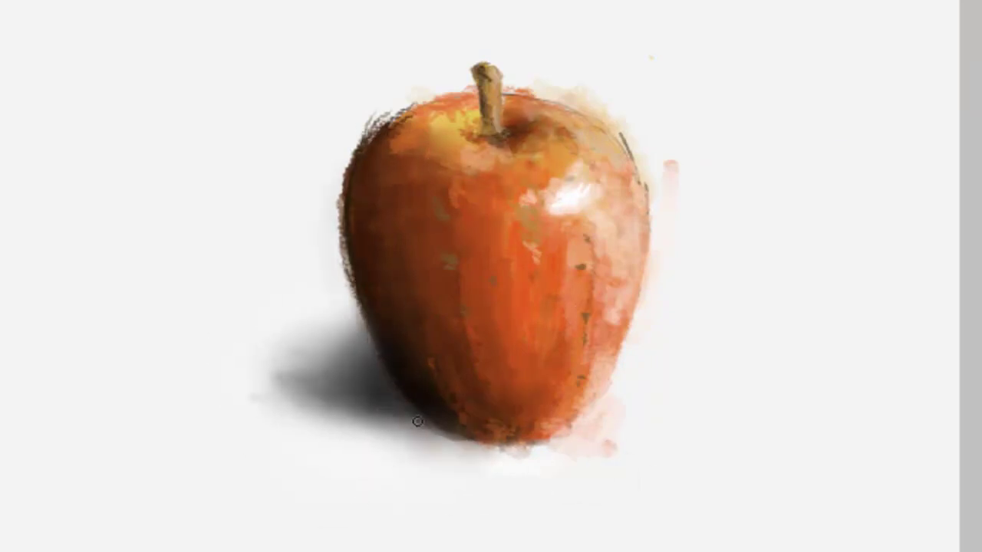
pyautogui.moveTo(399, 430)
pyautogui.mouseDown()
pyautogui.moveTo(318, 435)
pyautogui.moveTo(405, 390)
pyautogui.mouseUp()
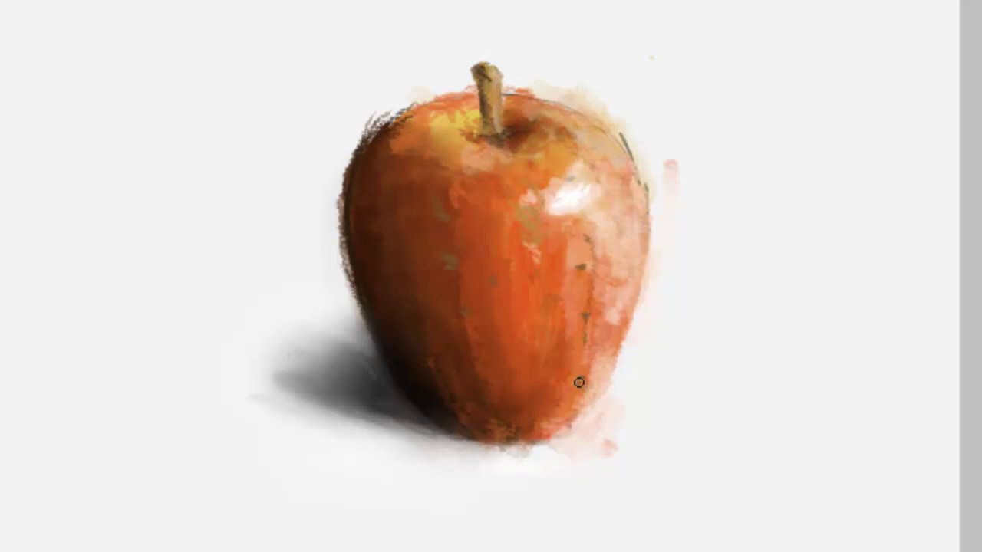
pyautogui.moveTo(542, 91); pyautogui.dragTo(630, 113)
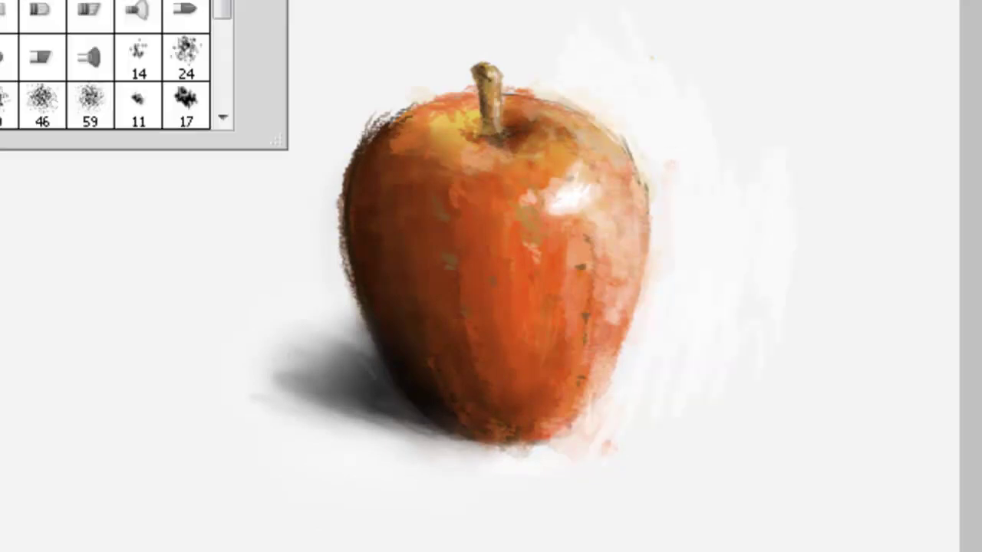
pyautogui.moveTo(898, 285)
pyautogui.mouseDown()
pyautogui.moveTo(267, 11)
pyautogui.moveTo(73, 108)
pyautogui.mouseUp()
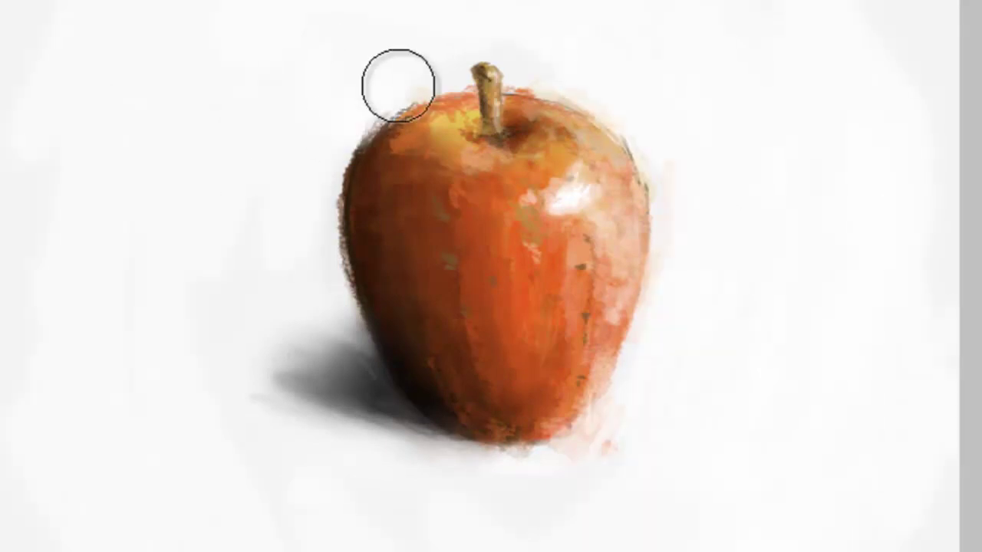
# Choose a brush preset and lighten the apple's right side and bottom edge.
pyautogui.rightClick(15, 12)
pyautogui.click(185, 98)
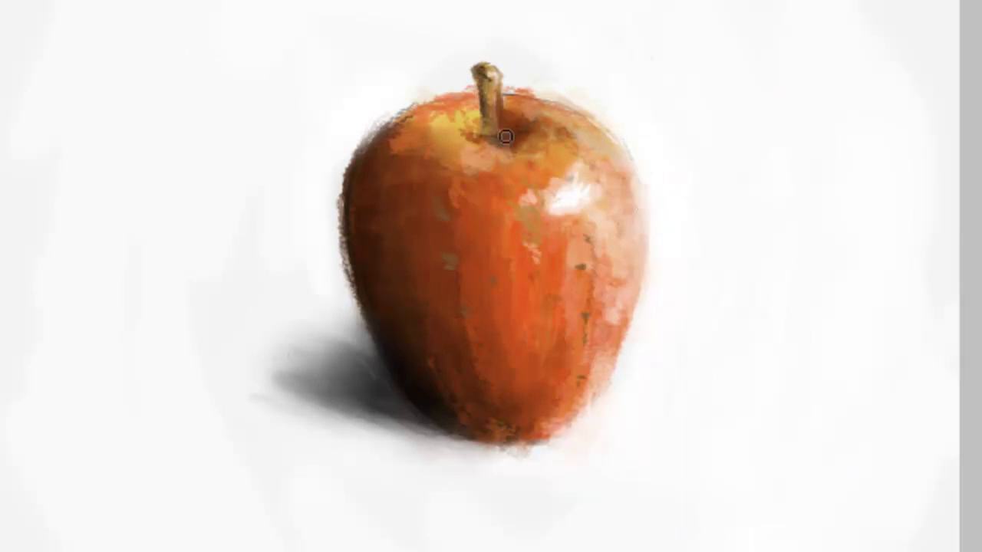
pyautogui.moveTo(598, 246)
pyautogui.mouseDown()
pyautogui.moveTo(588, 397)
pyautogui.moveTo(633, 288)
pyautogui.mouseUp()
pyautogui.moveTo(561, 429)
pyautogui.mouseDown()
pyautogui.moveTo(590, 437)
pyautogui.moveTo(534, 452)
pyautogui.mouseUp()
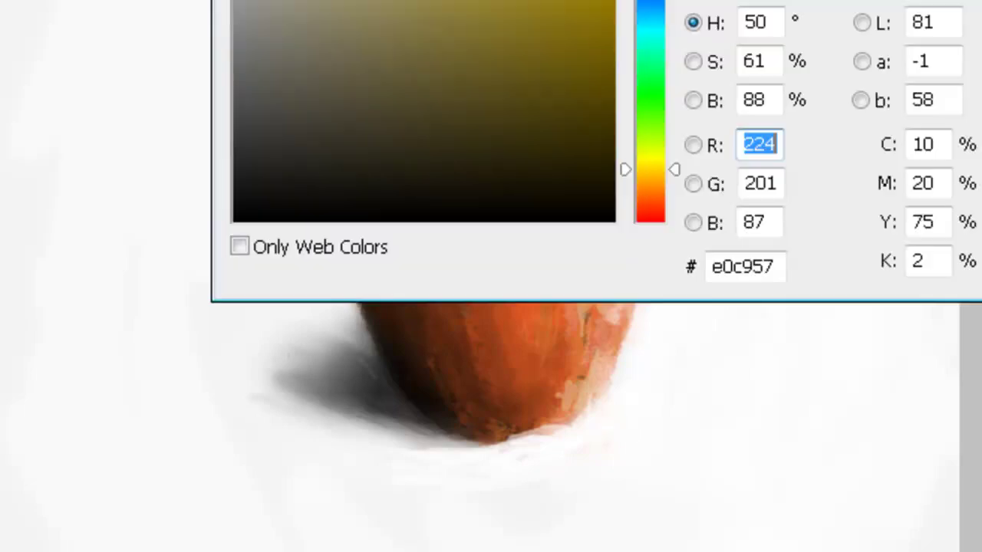
# Paint yellow streaks (e0c957) around the stem, peach strokes lower right, and a black left-edge stroke.
pyautogui.moveTo(525, 137); pyautogui.dragTo(506, 127)
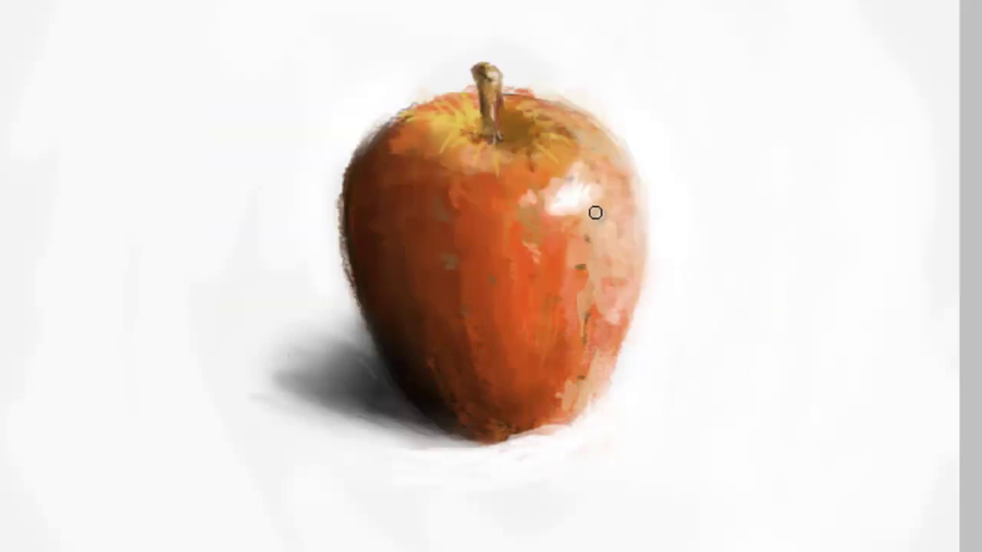
pyautogui.moveTo(595, 213); pyautogui.dragTo(611, 297)
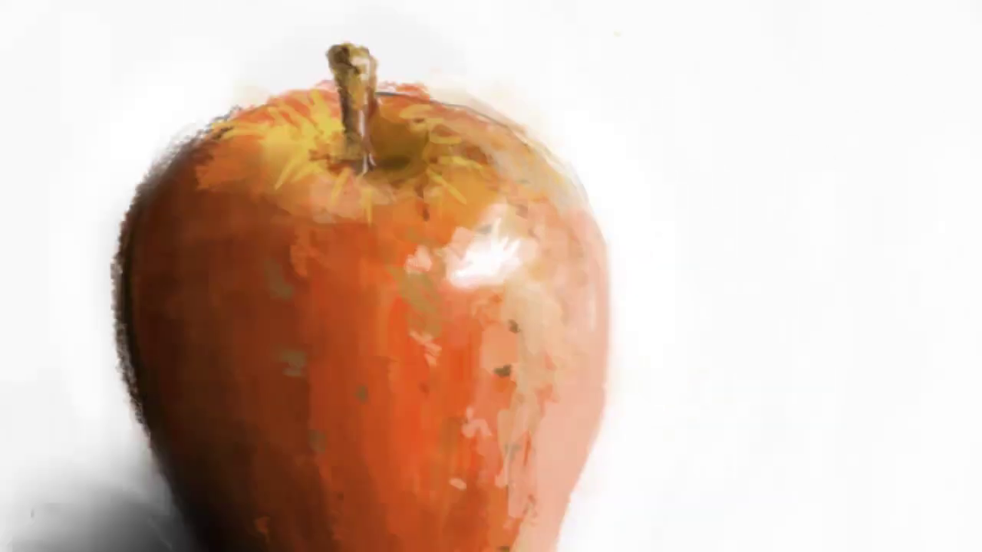
pyautogui.moveTo(137, 214); pyautogui.dragTo(154, 449)
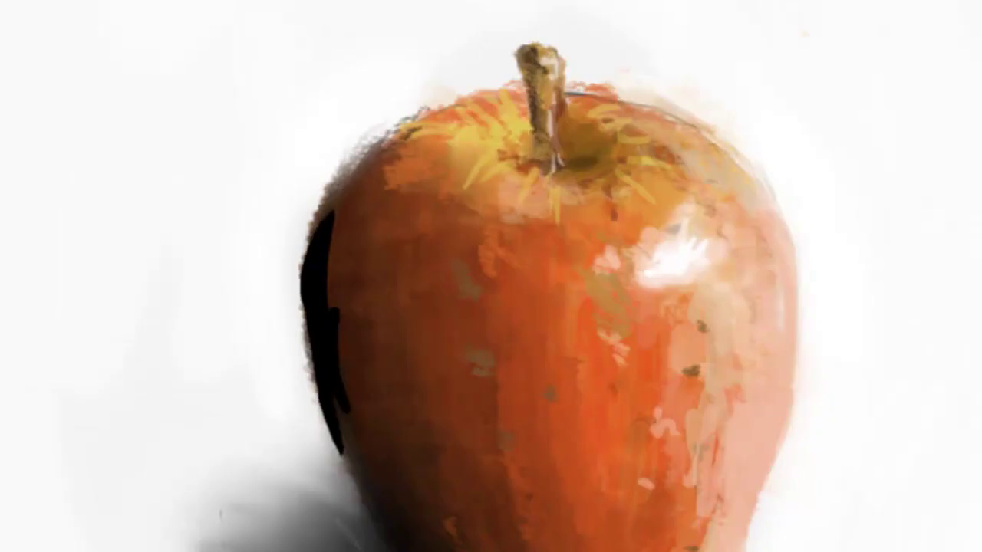
# Lighten the apple's upper-right shoulder and blend its lower-right edge lighter.
pyautogui.press('F5')
pyautogui.press('F5')
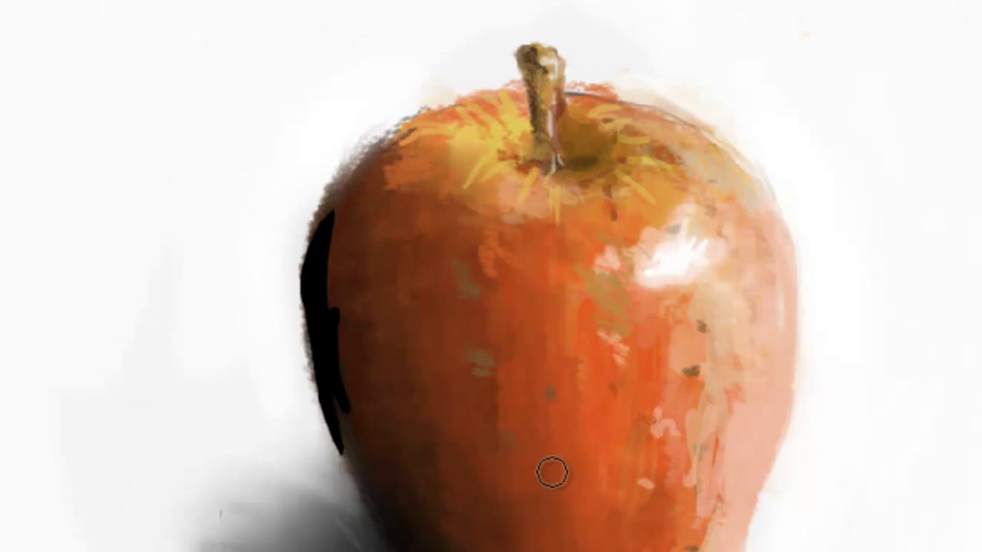
pyautogui.moveTo(698, 165)
pyautogui.mouseDown()
pyautogui.moveTo(760, 158)
pyautogui.moveTo(729, 199)
pyautogui.mouseUp()
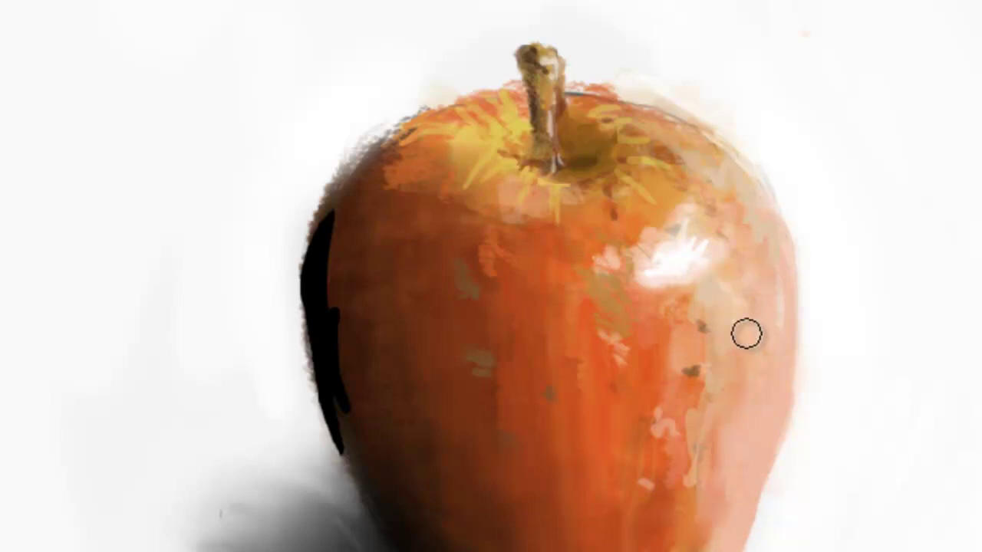
pyautogui.hotkey('ctrl', '0')
pyautogui.moveTo(634, 332)
pyautogui.mouseDown()
pyautogui.moveTo(629, 322)
pyautogui.moveTo(615, 368)
pyautogui.mouseUp()
pyautogui.moveTo(621, 334)
pyautogui.mouseDown()
pyautogui.moveTo(625, 274)
pyautogui.moveTo(649, 376)
pyautogui.mouseUp()
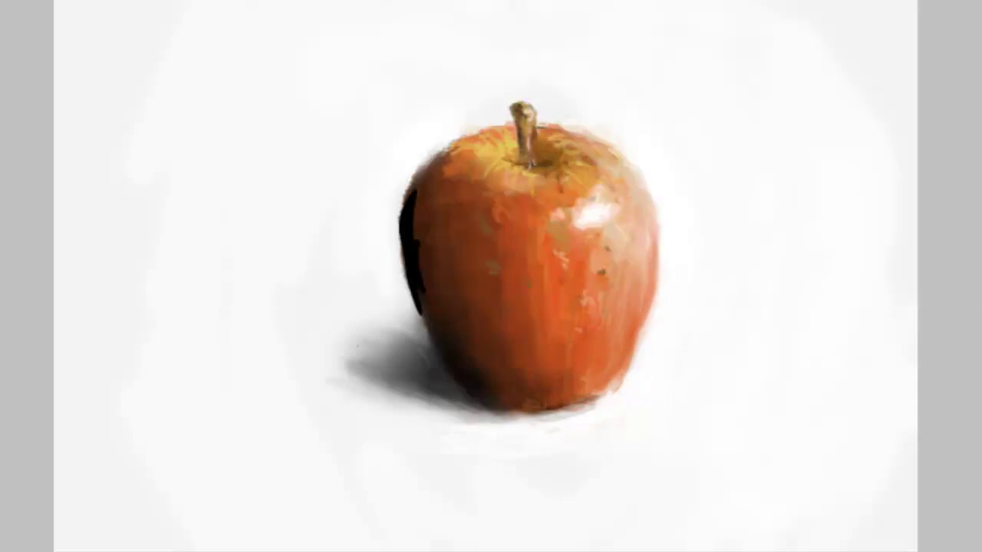
pyautogui.moveTo(650, 284)
pyautogui.mouseDown()
pyautogui.moveTo(627, 373)
pyautogui.moveTo(657, 407)
pyautogui.mouseUp()
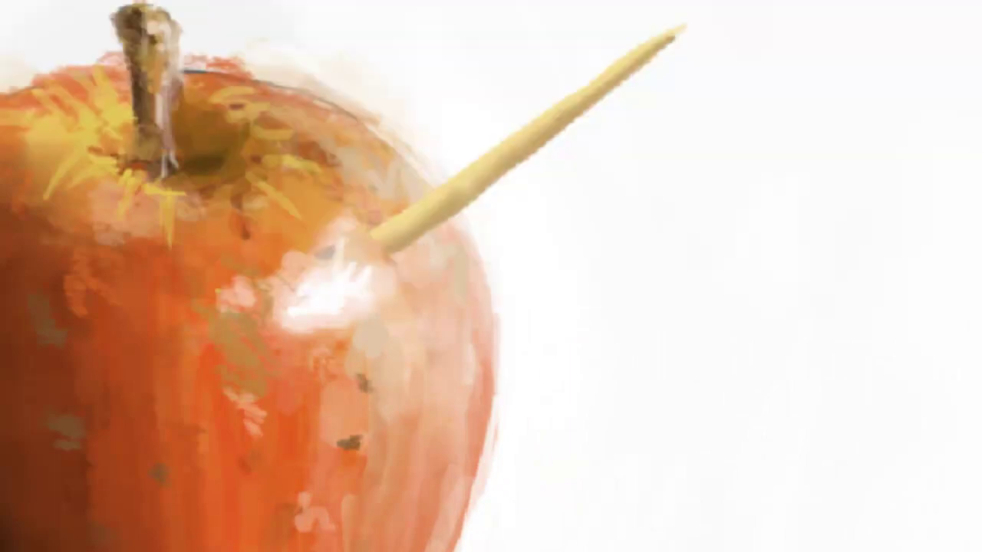
# Undo a darker shading pass on the toothpick, then paint its orange shadow streak down the apple.
pyautogui.moveTo(649, 63); pyautogui.dragTo(426, 211)
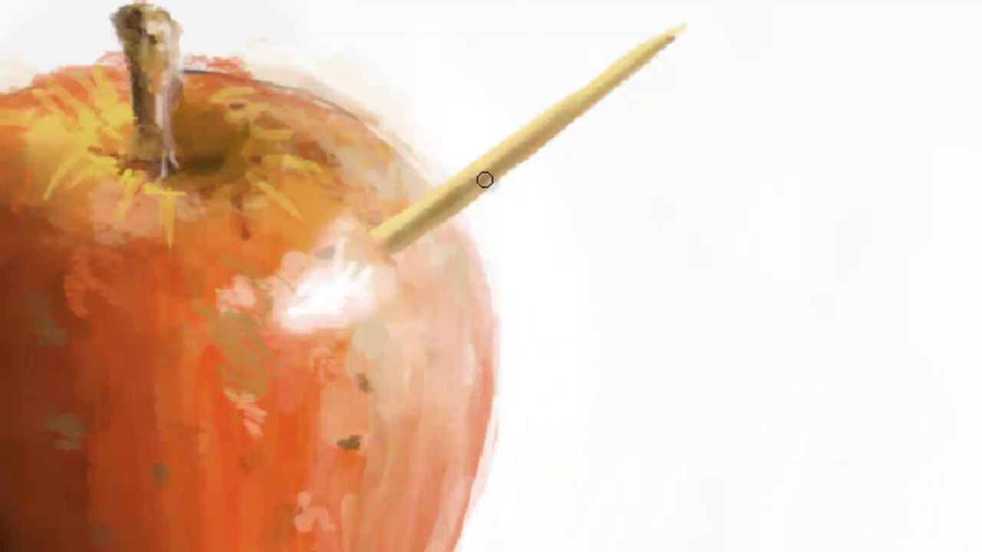
pyautogui.hotkey('ctrl', 'z')
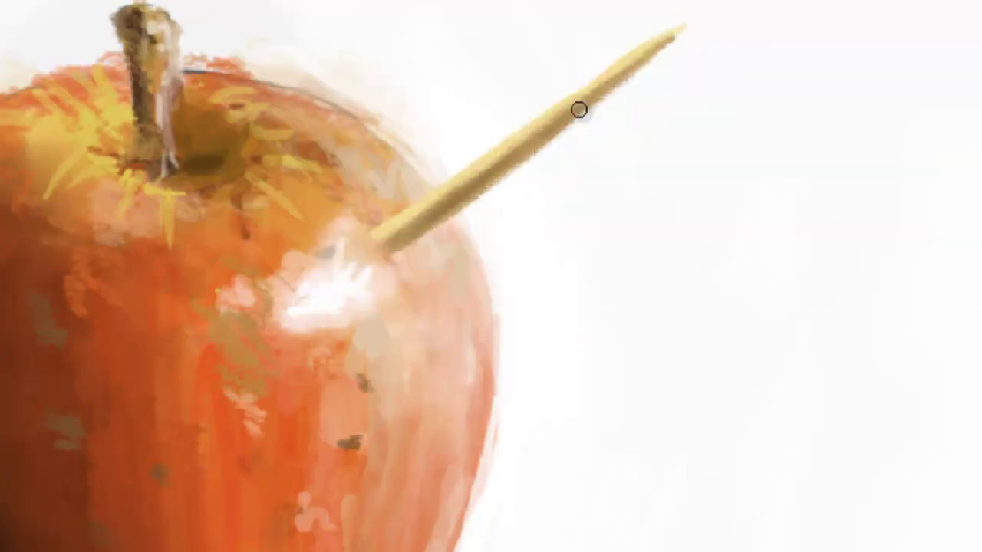
pyautogui.hotkey('ctrl', '0')
pyautogui.scroll(3, 606, 178)
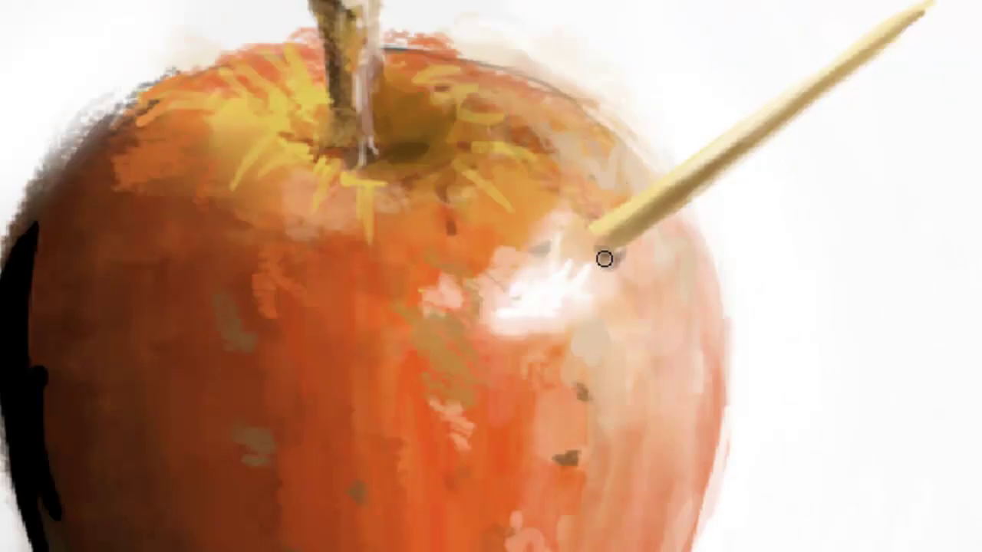
pyautogui.moveTo(602, 252); pyautogui.dragTo(531, 388)
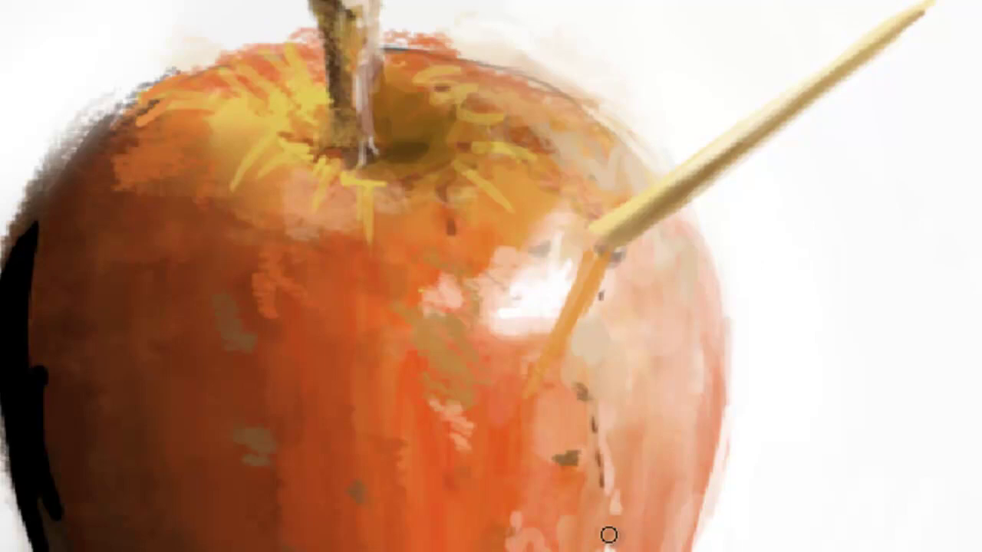
pyautogui.scroll(2, 609, 521)
pyautogui.hotkey('ctrl', '0')
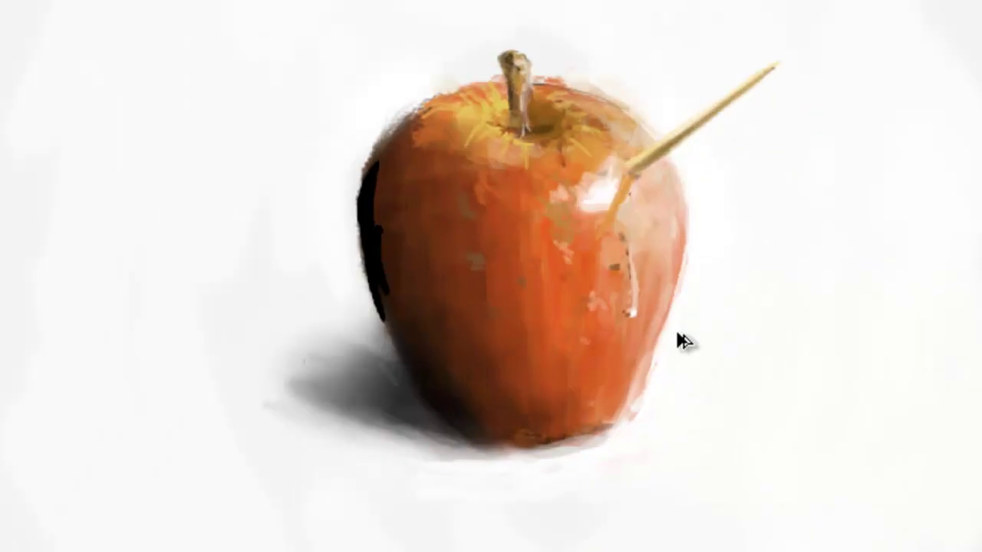